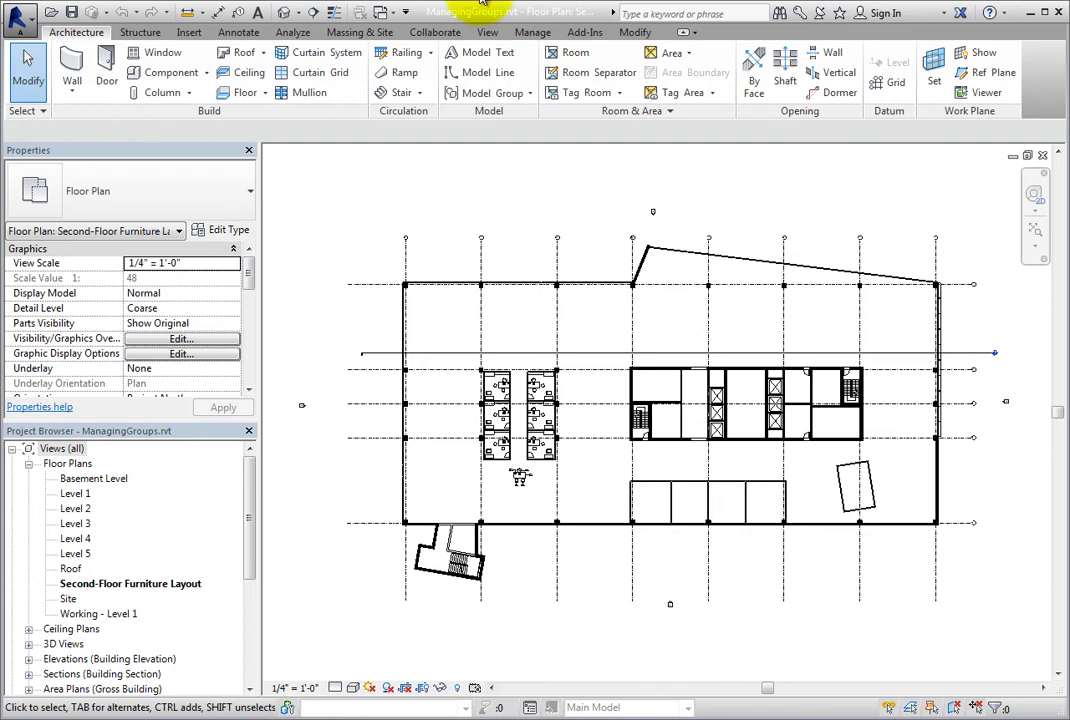
pyautogui.scroll(1, 521, 462)
pyautogui.scroll(4, 521, 462)
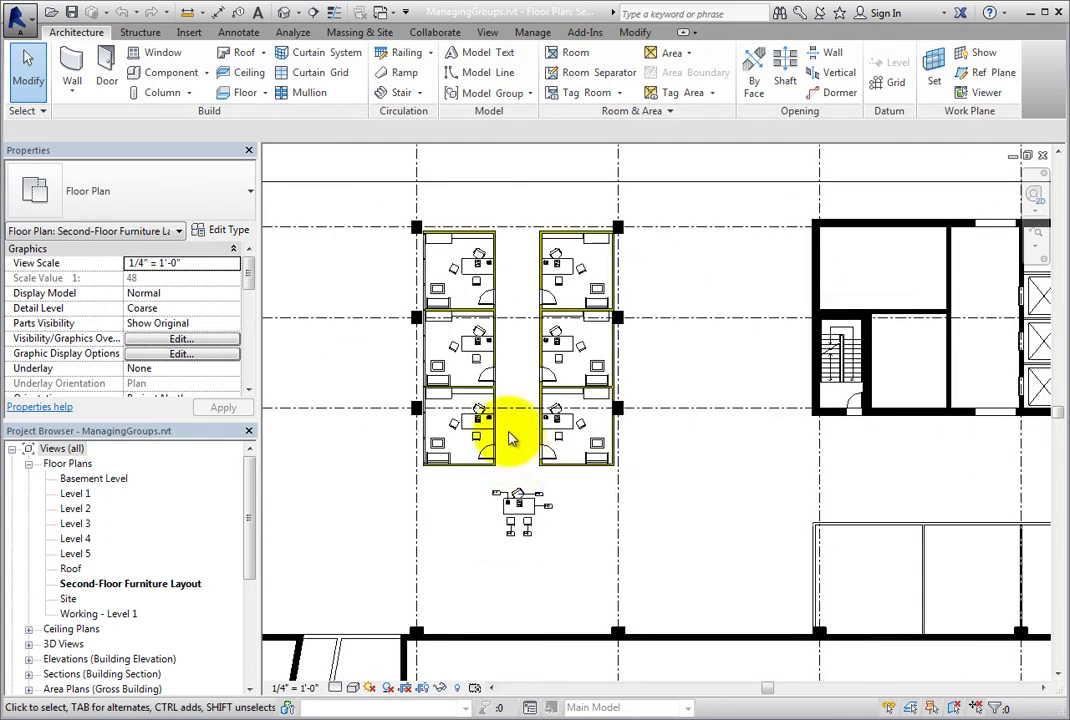
pyautogui.scroll(-1, 545, 528)
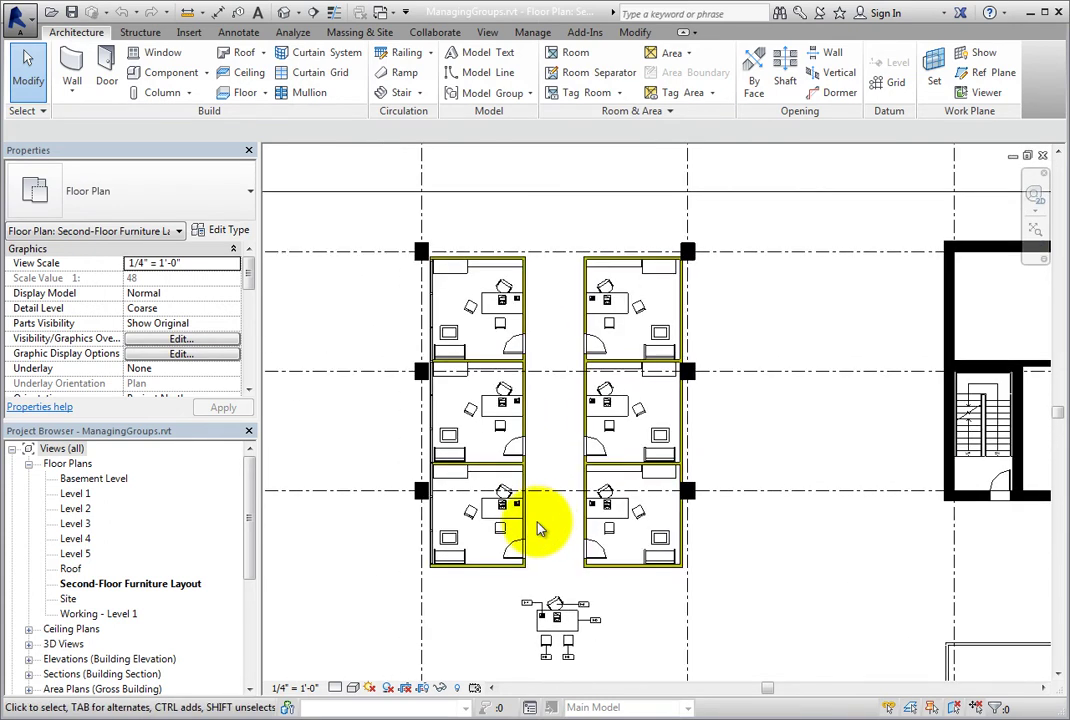
pyautogui.click(490, 515)
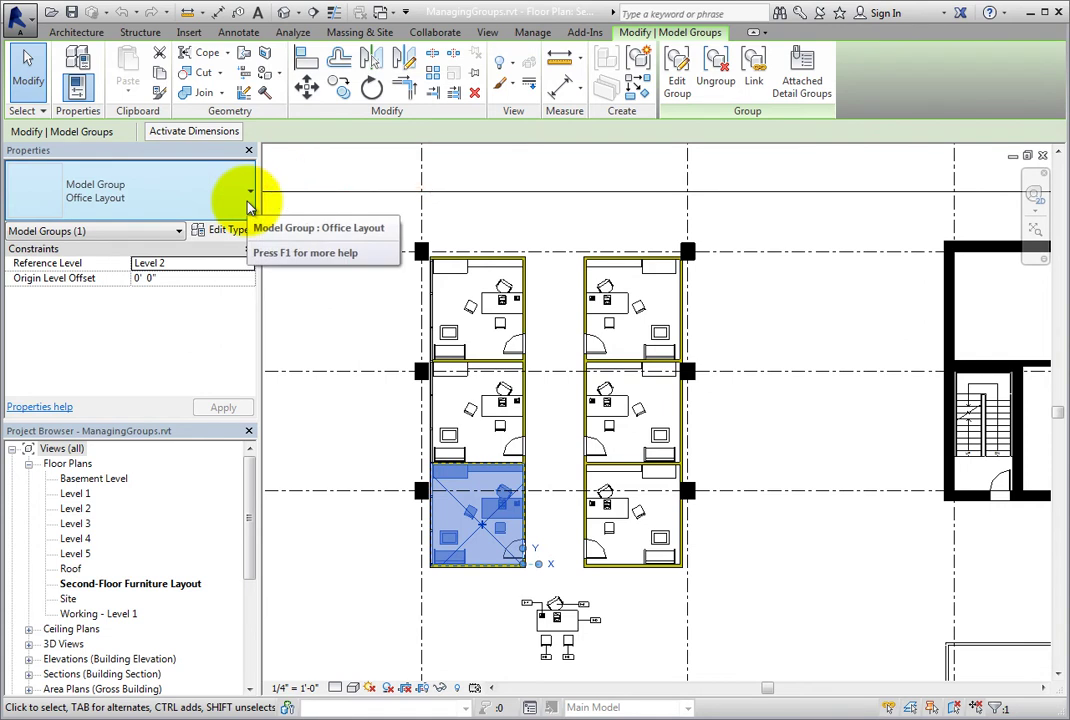
# - Clear the selection and zoom in so the lower-left cubicle fills the view
pyautogui.click(374, 450)
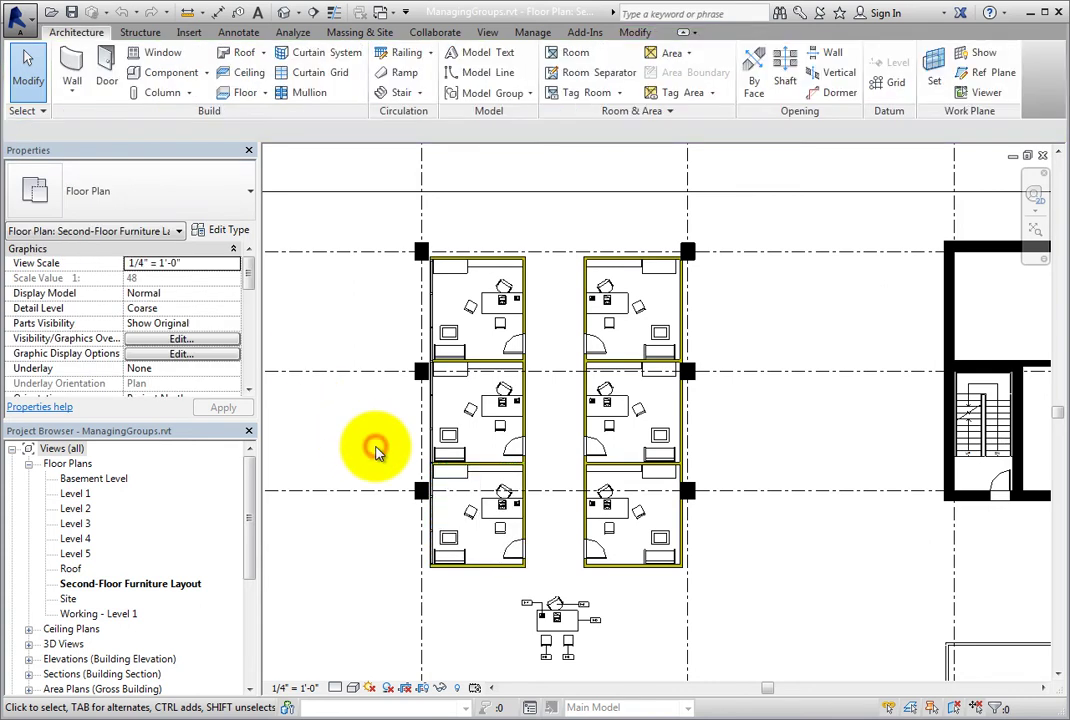
pyautogui.scroll(3, 432, 598)
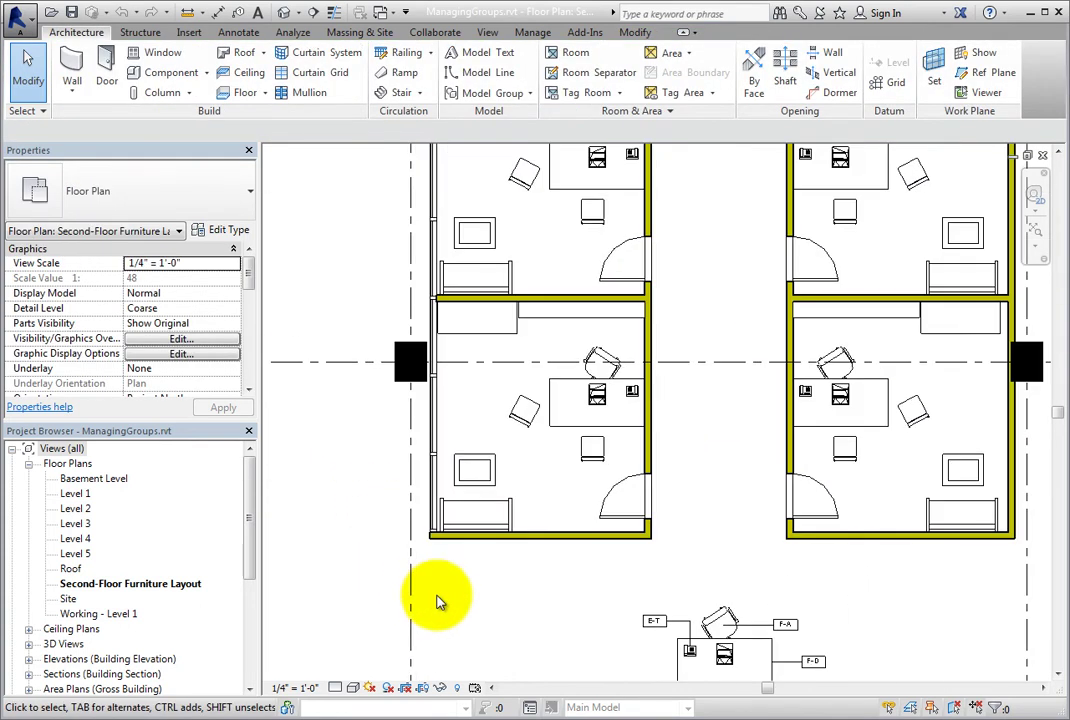
pyautogui.scroll(3, 501, 592)
pyautogui.moveTo(509, 568)
pyautogui.mouseDown(button='middle')
pyautogui.moveTo(521, 640)
pyautogui.moveTo(513, 575)
pyautogui.mouseUp(button='middle')
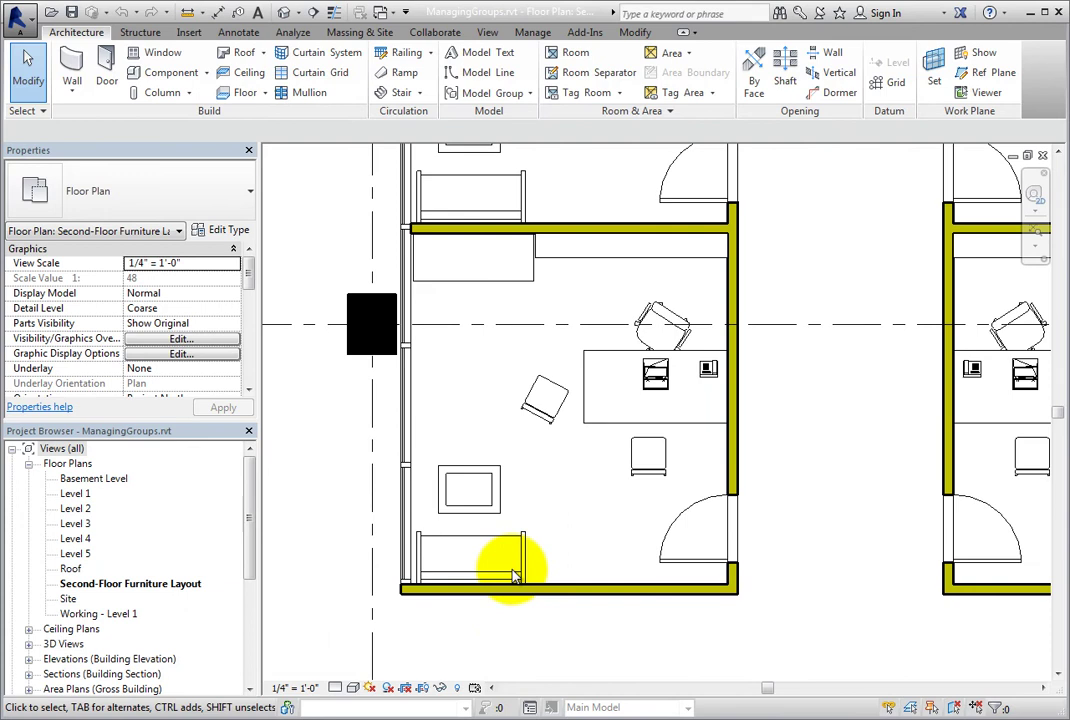
# - Select the coffee table inside the group and try its Paint Color, which is locked while grouped
pyautogui.press('Tab')
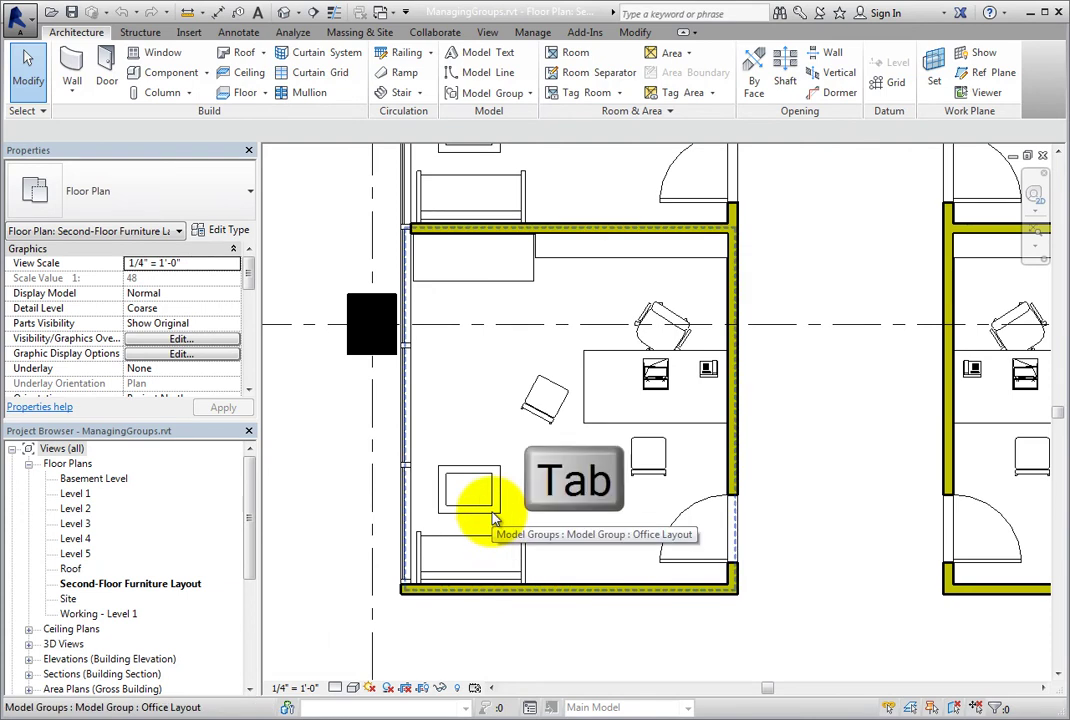
pyautogui.press('Tab')
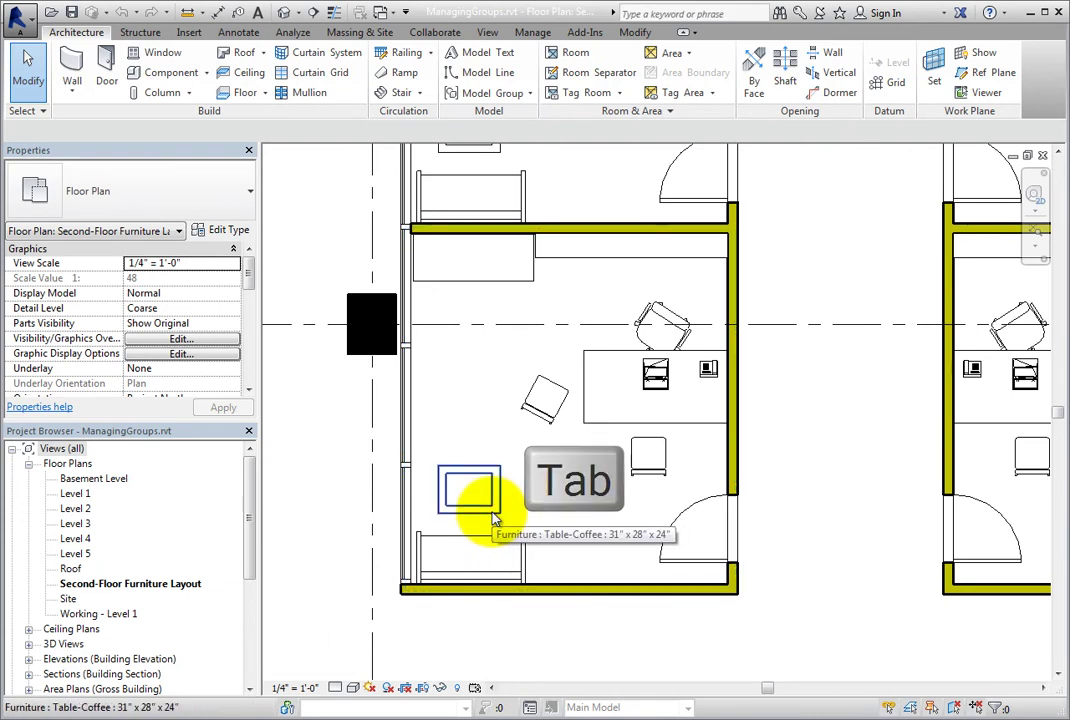
pyautogui.click(485, 505)
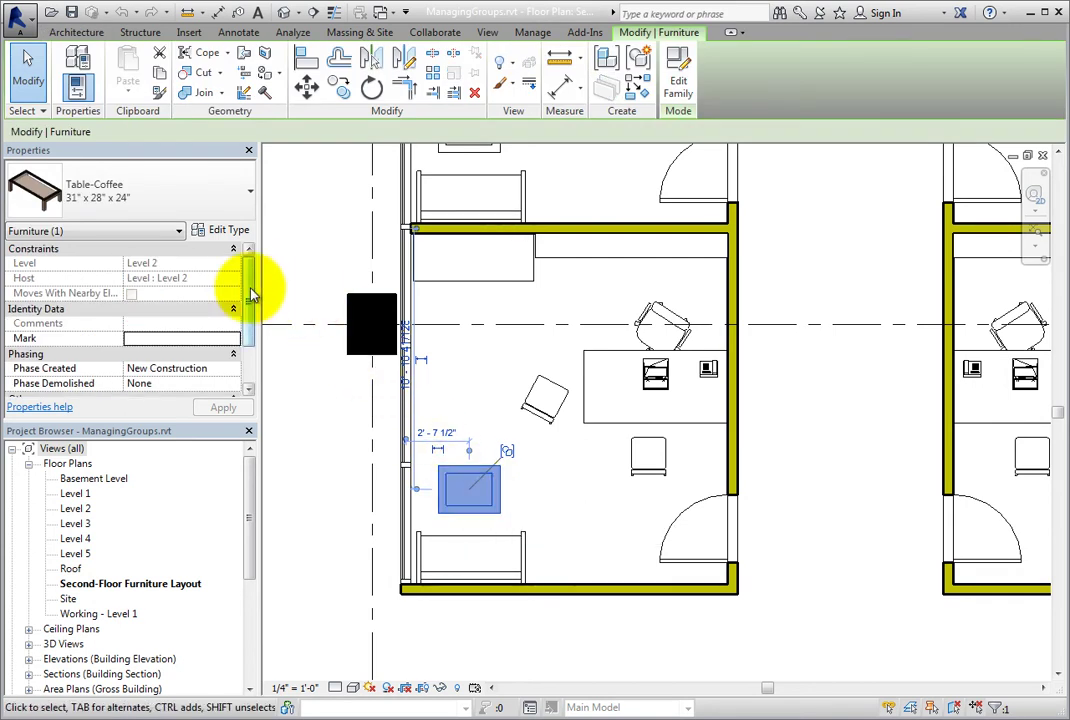
pyautogui.moveTo(252, 293); pyautogui.dragTo(254, 345)
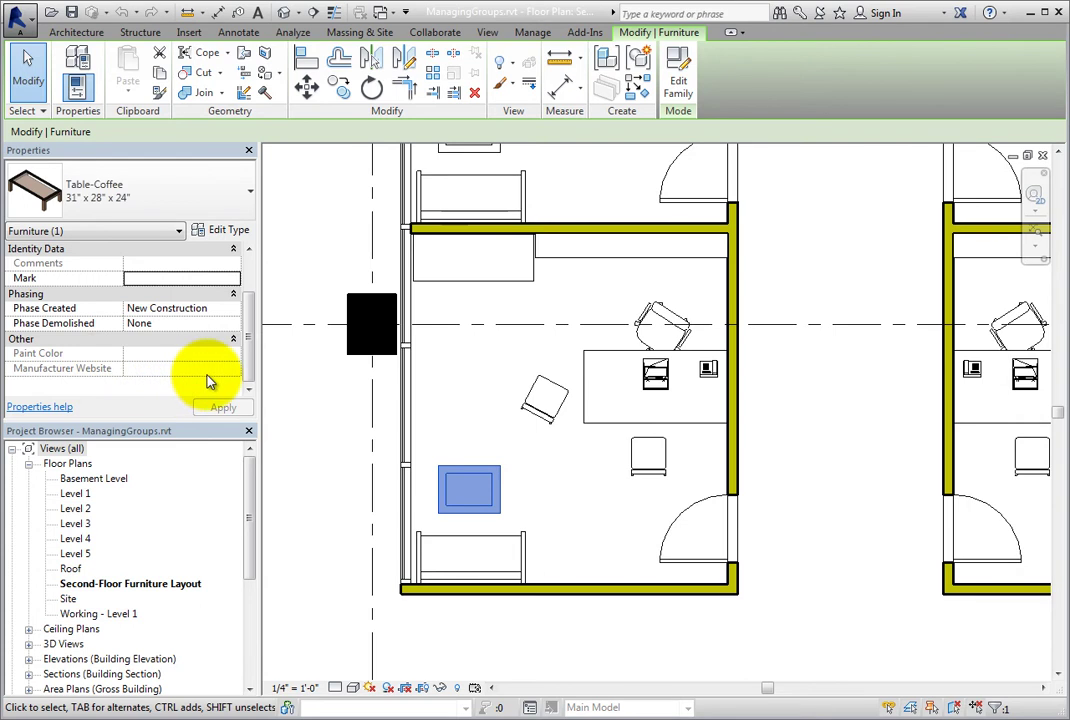
pyautogui.click(173, 360)
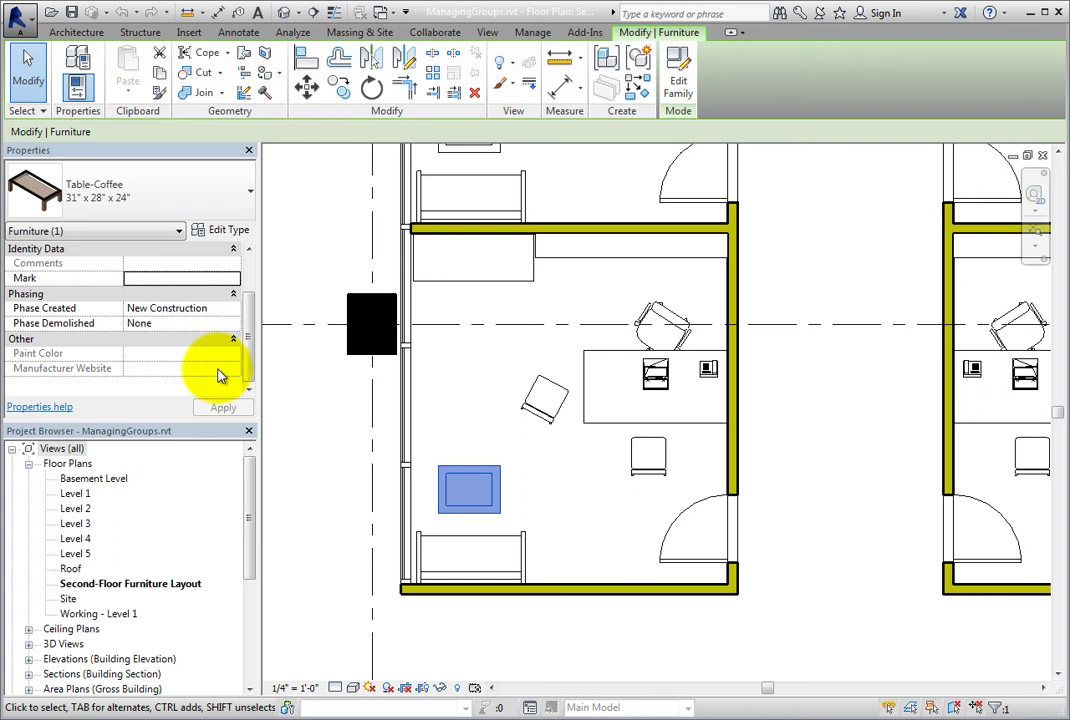
# - Enter edit mode for the Office Layout group and select its coffee table
pyautogui.click(326, 418)
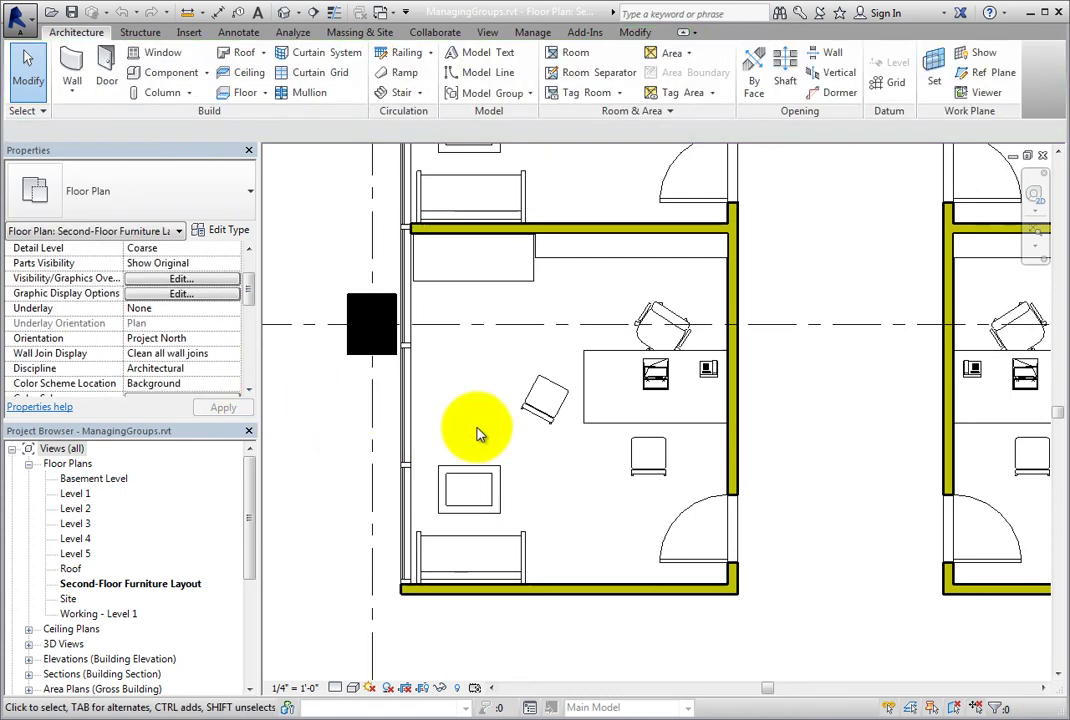
pyautogui.click(545, 419)
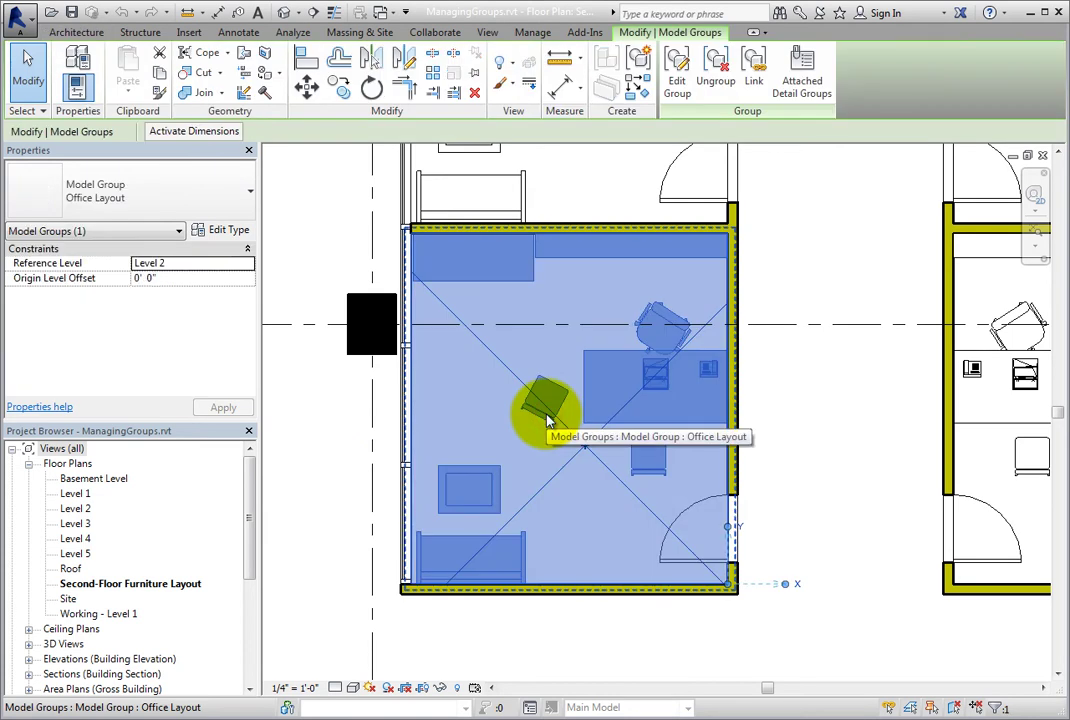
pyautogui.click(680, 100)
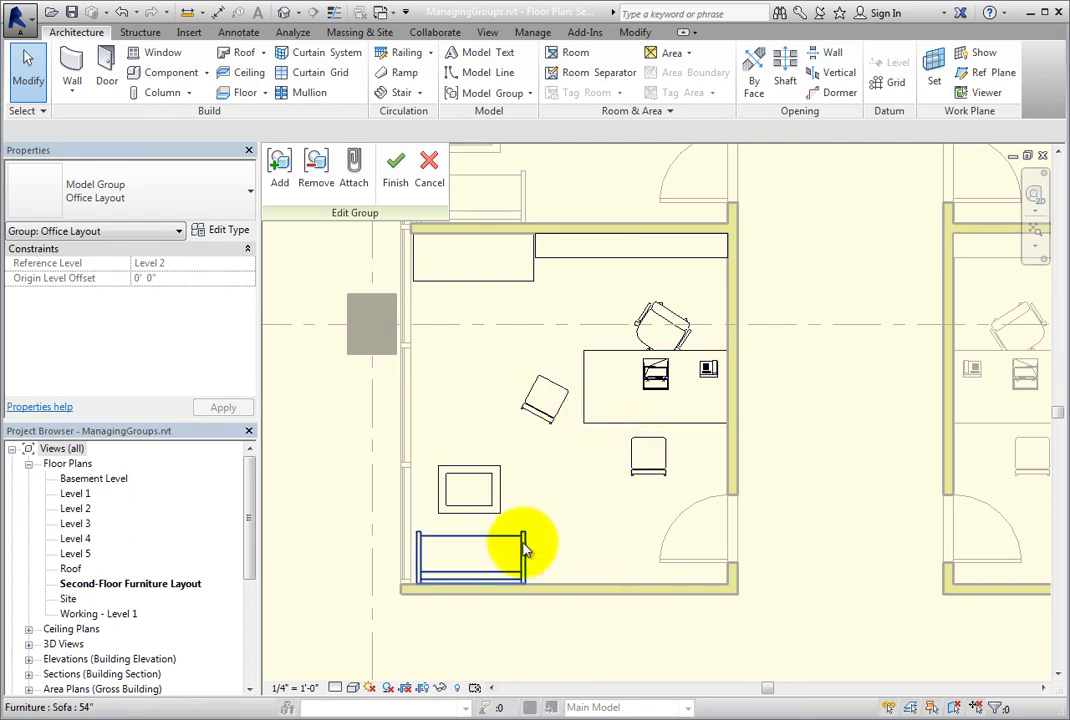
pyautogui.click(485, 519)
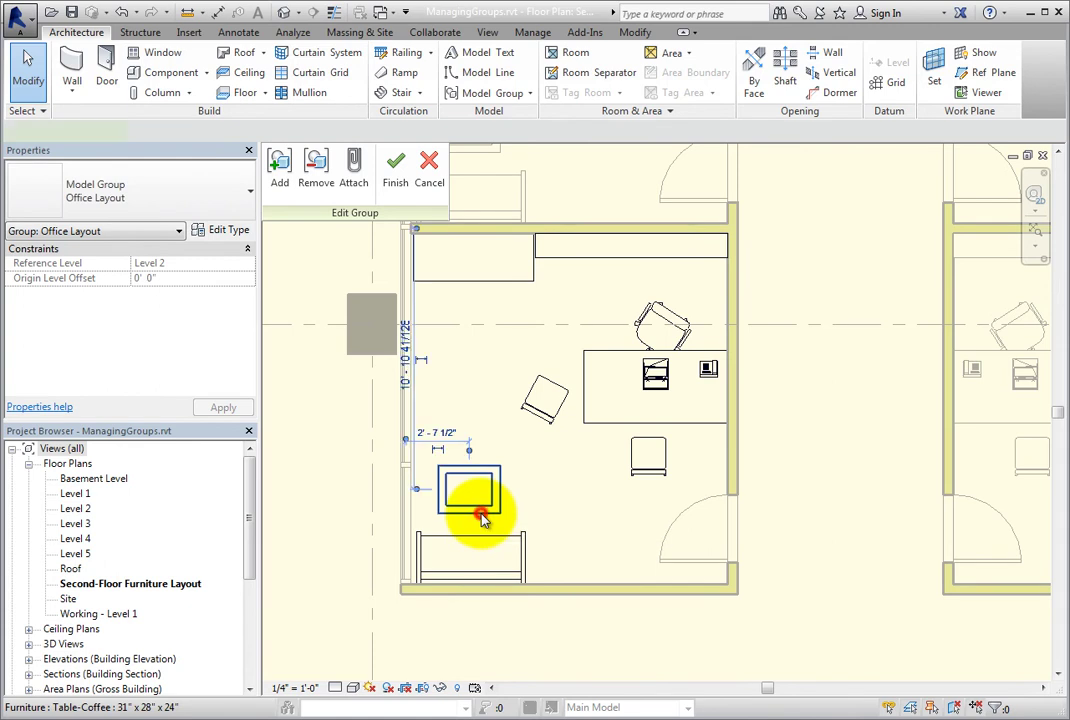
# - Set the coffee table's Paint Color to Black and Manufacturer Website to N/A
pyautogui.moveTo(246, 318); pyautogui.dragTo(251, 370)
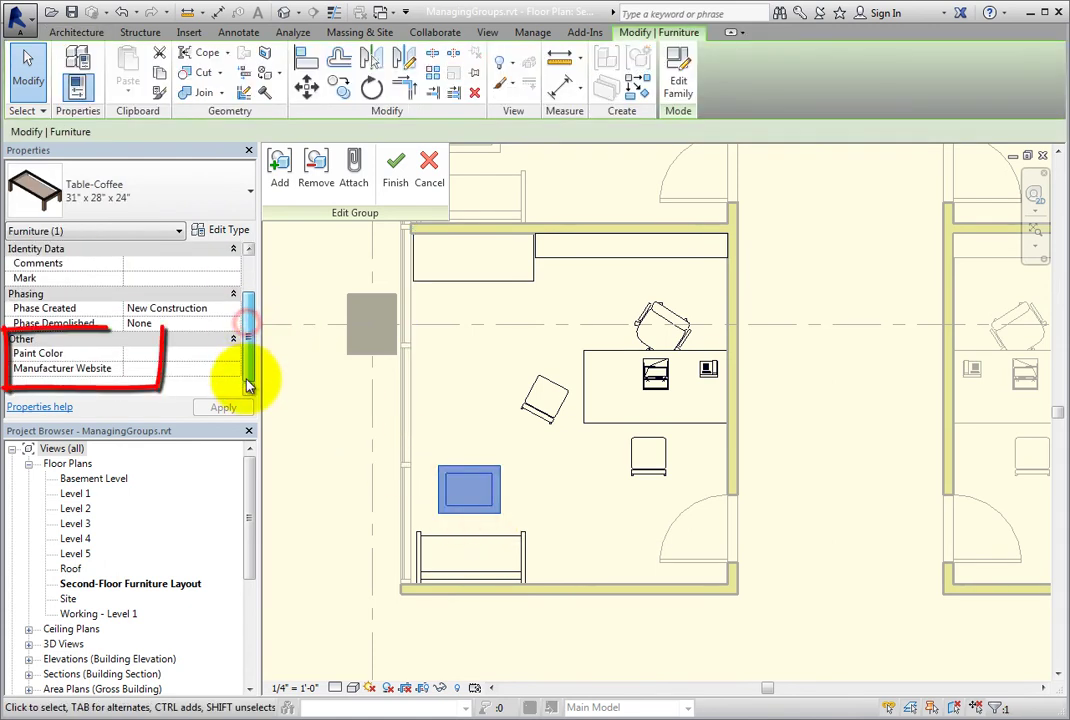
pyautogui.click(168, 354)
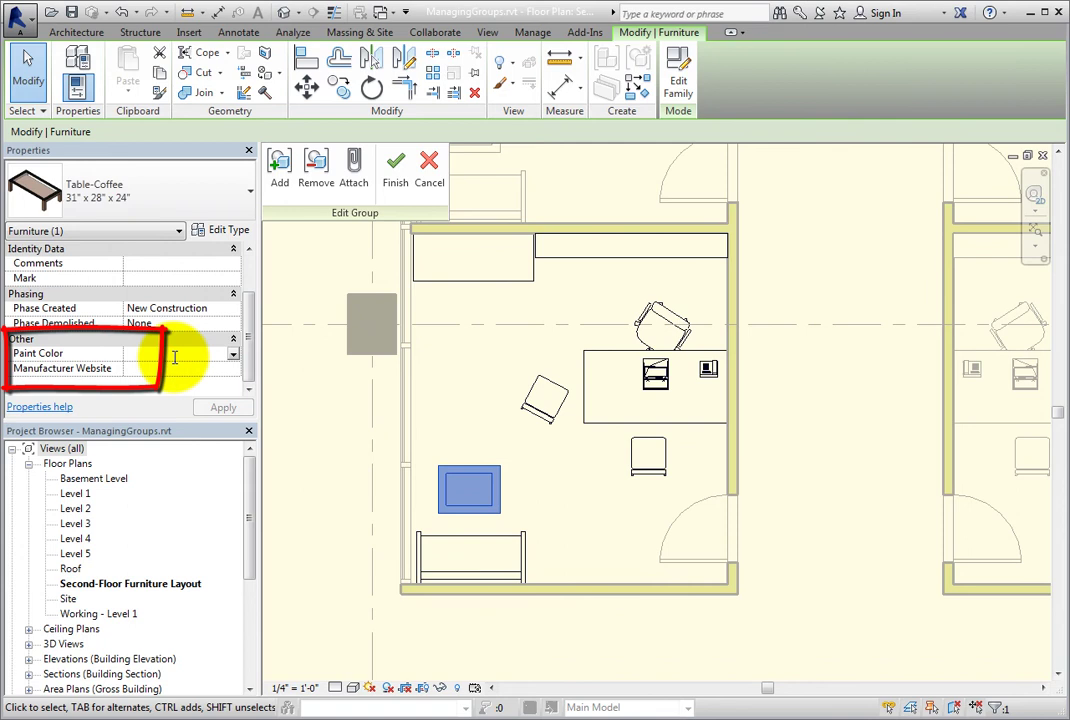
pyautogui.click(175, 367)
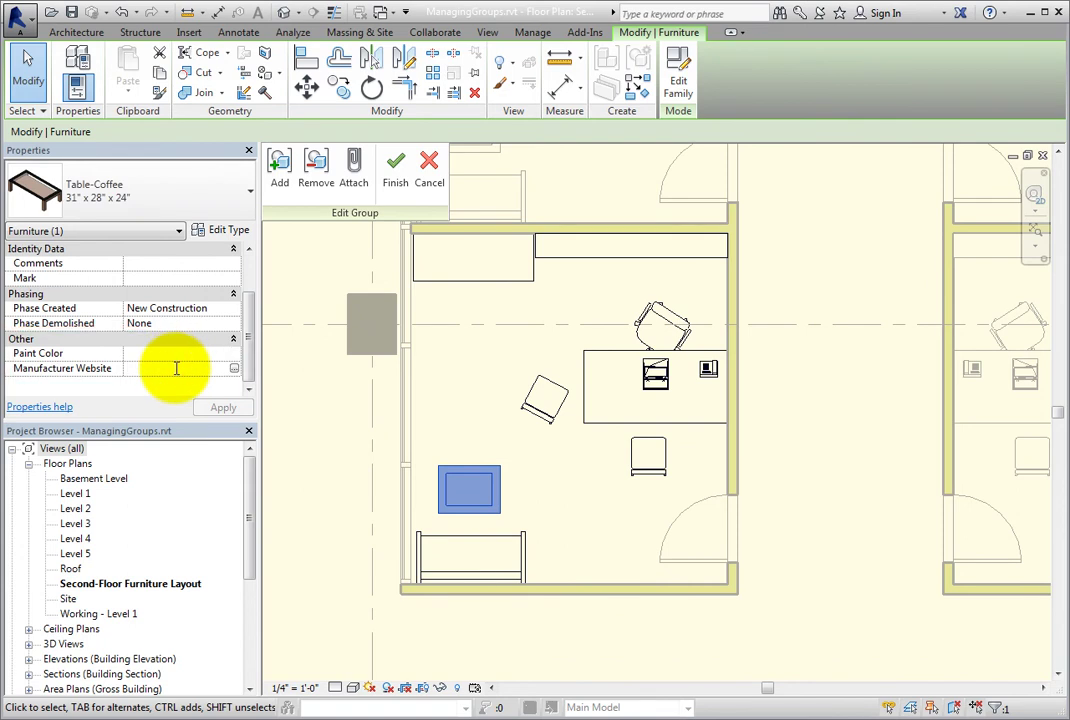
pyautogui.click(177, 353)
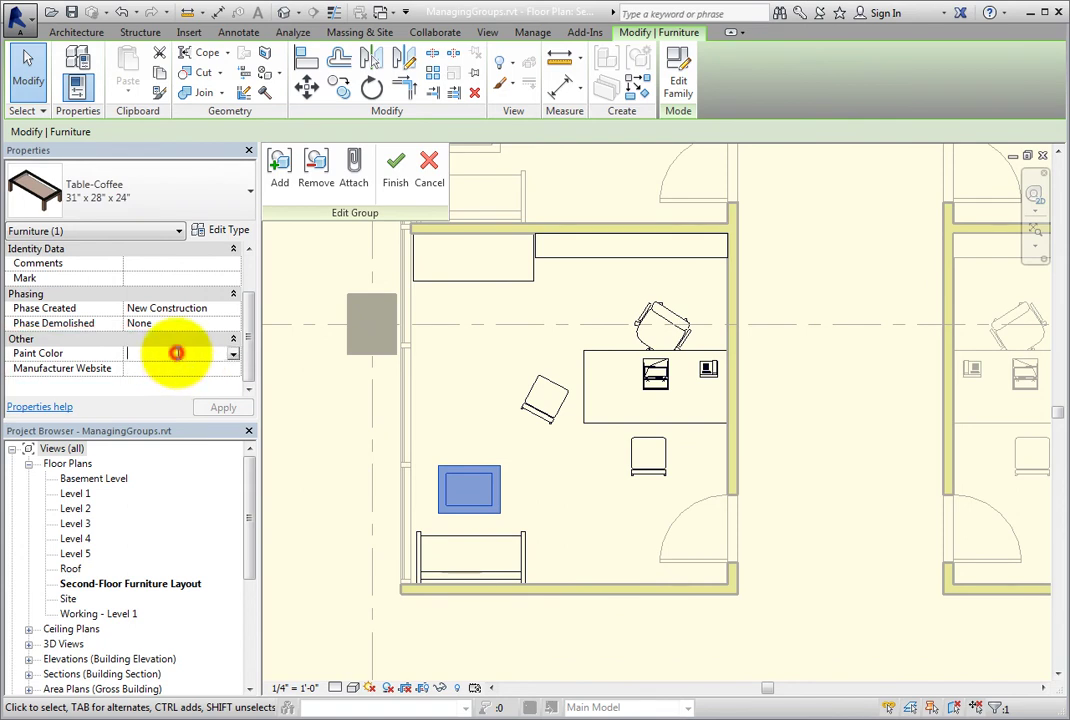
pyautogui.write('Black')
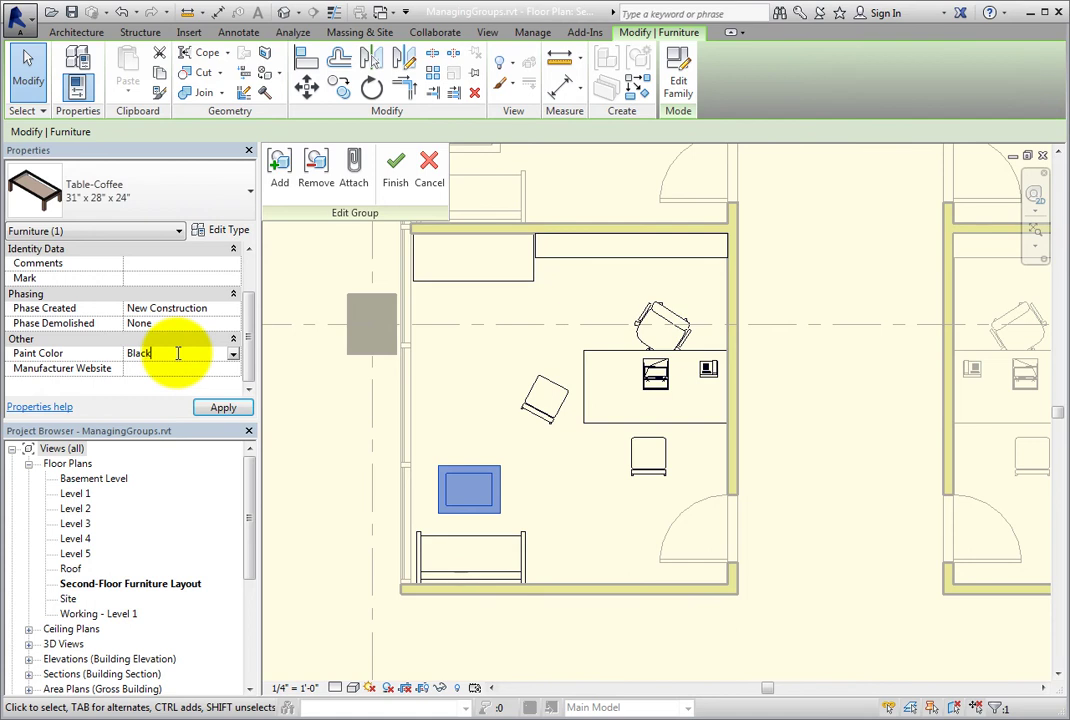
pyautogui.click(197, 368)
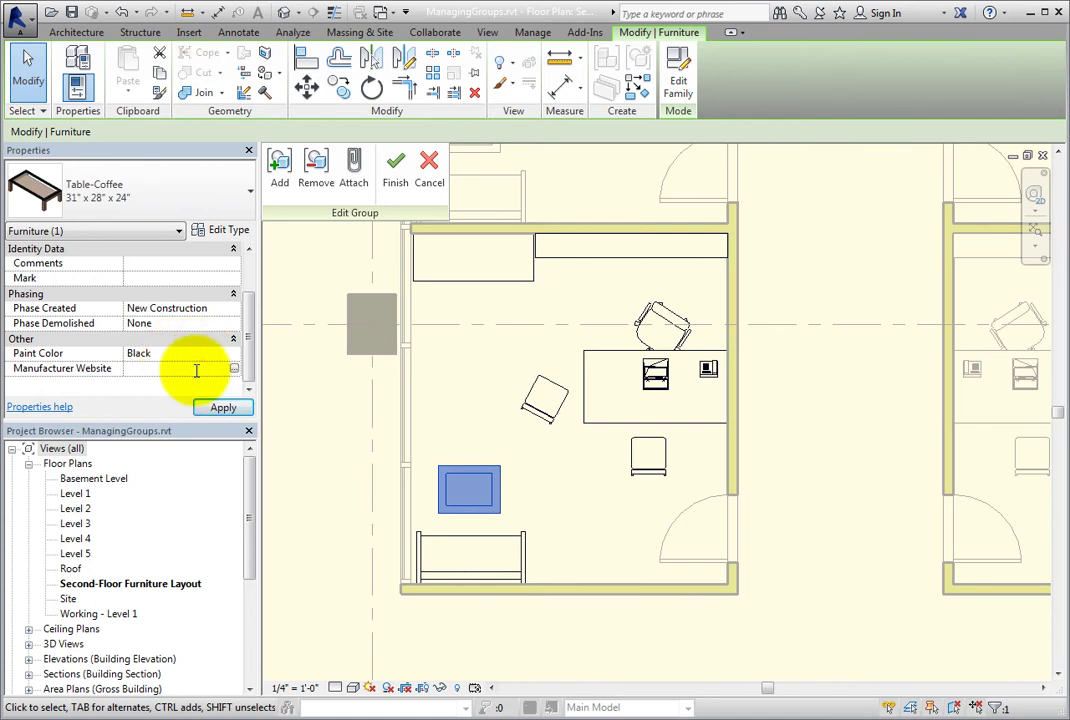
pyautogui.write('N/A')
# - Finish the group edit and inspect another office's coffee table, showing read-only Paint Color Black
pyautogui.click(395, 178)
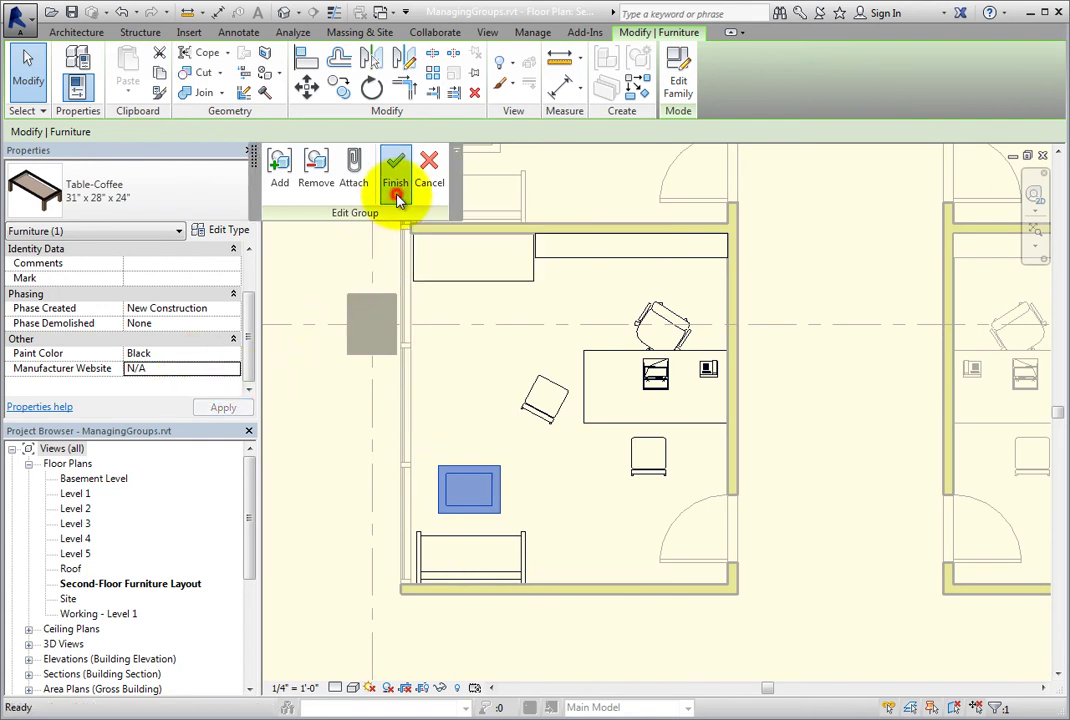
pyautogui.click(327, 460)
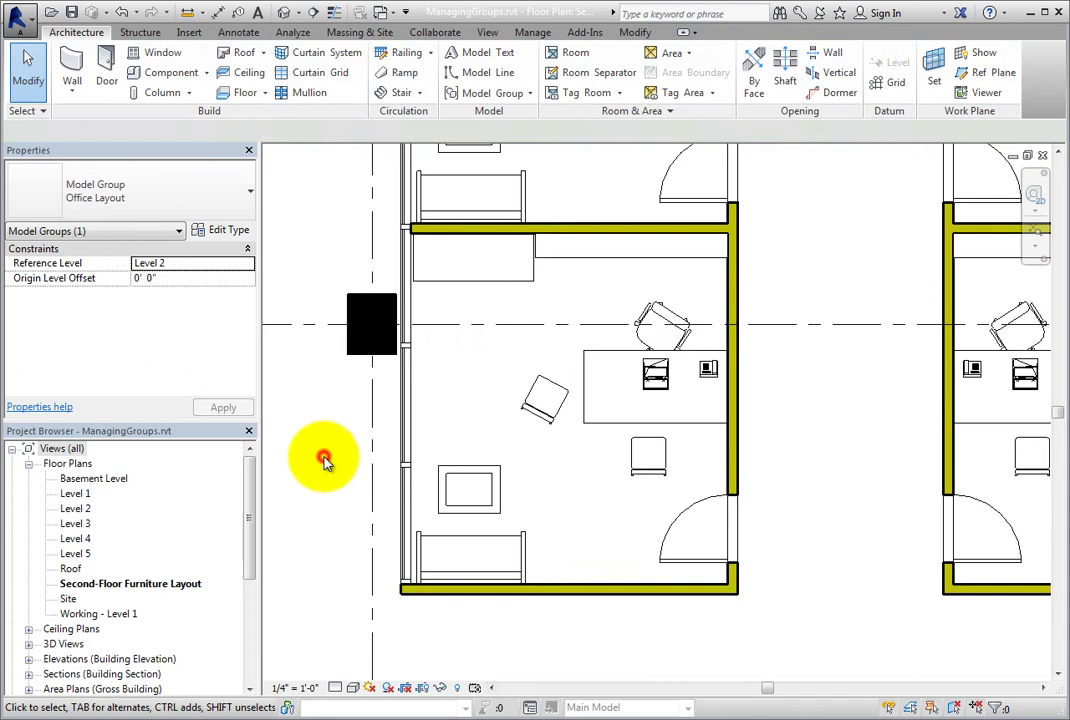
pyautogui.scroll(-1, 324, 462)
pyautogui.scroll(-1, 707, 567)
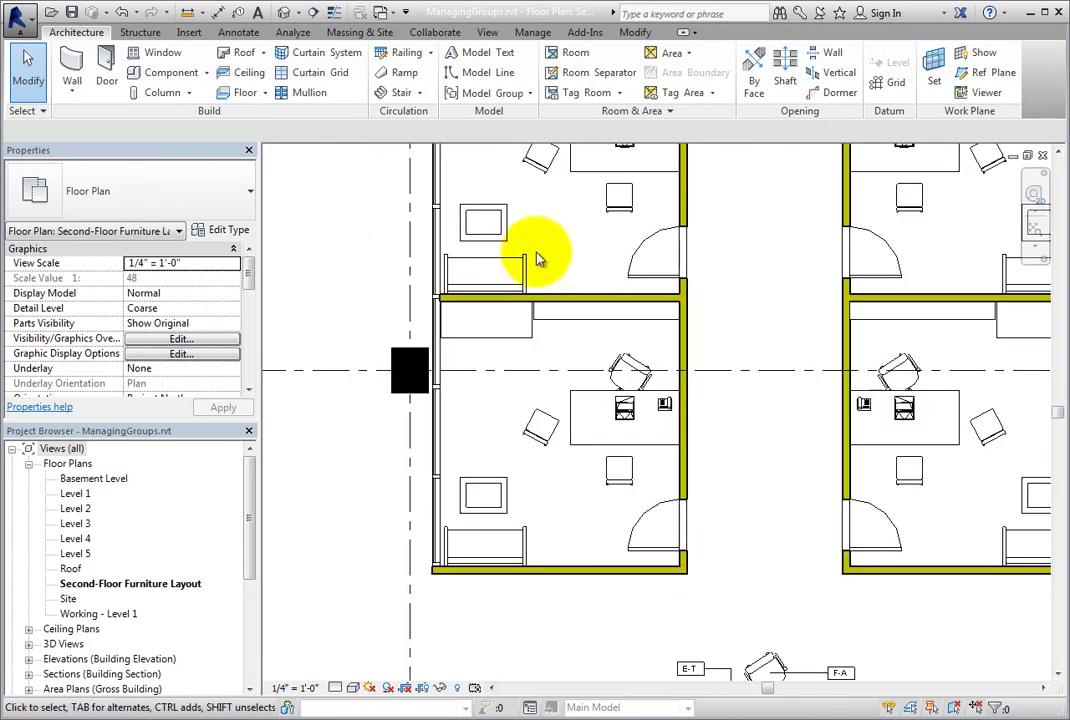
pyautogui.click(503, 237)
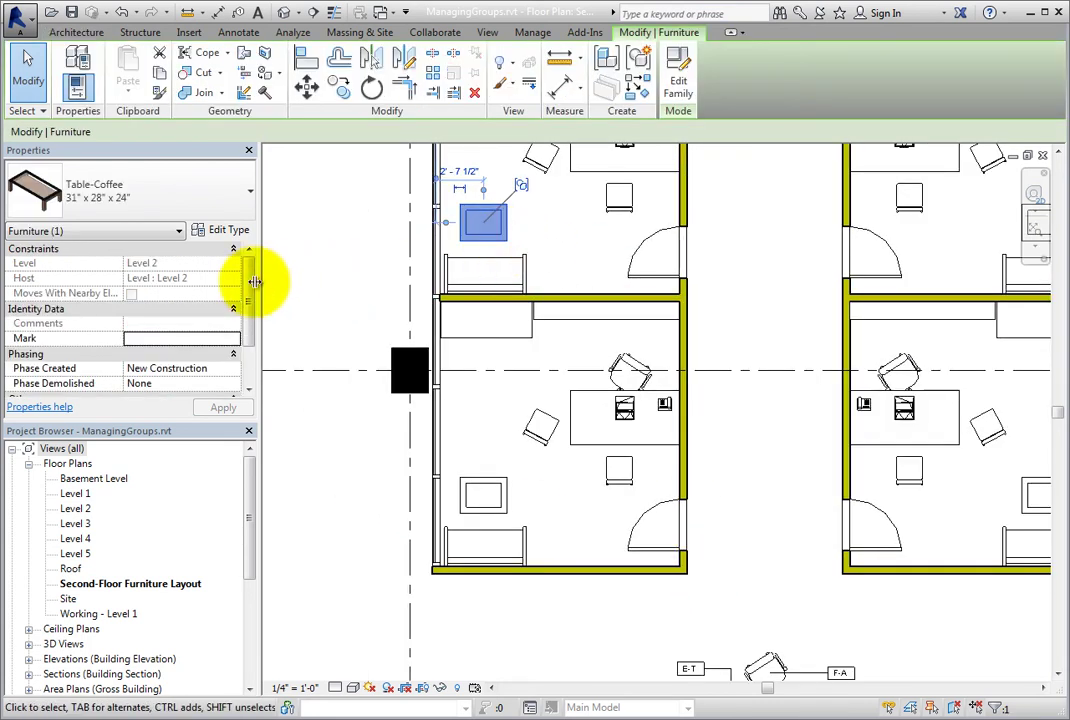
pyautogui.moveTo(249, 290); pyautogui.dragTo(248, 308)
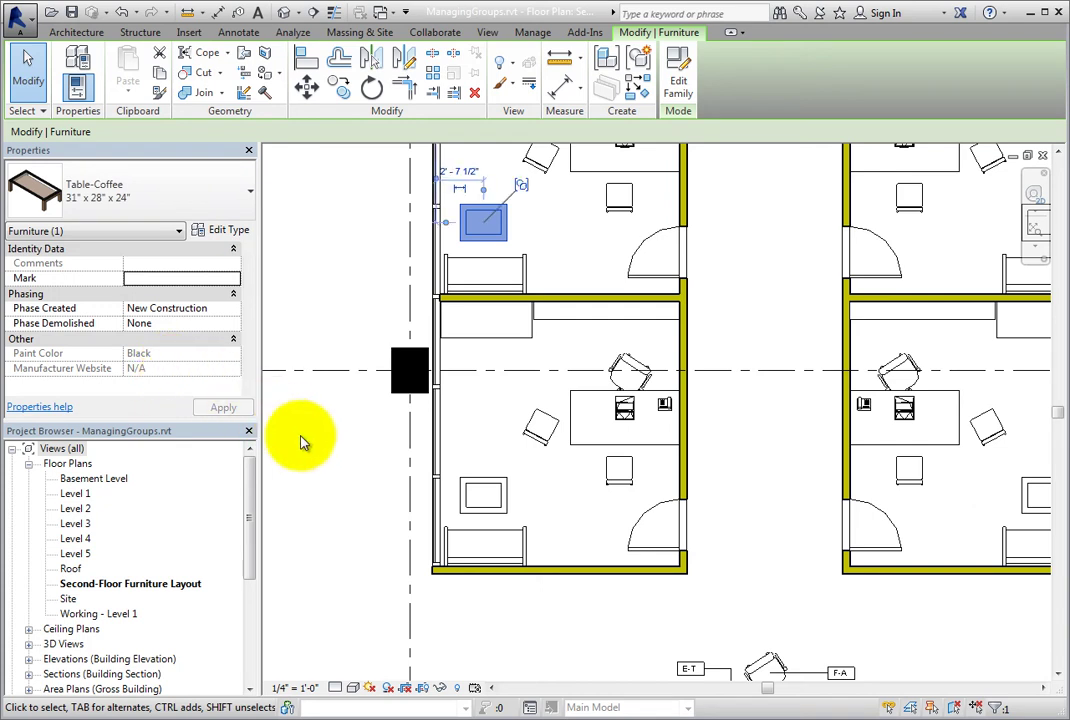
# - Check the coffee table in a further office copy, then recentre the plan on the first office
pyautogui.click(320, 485)
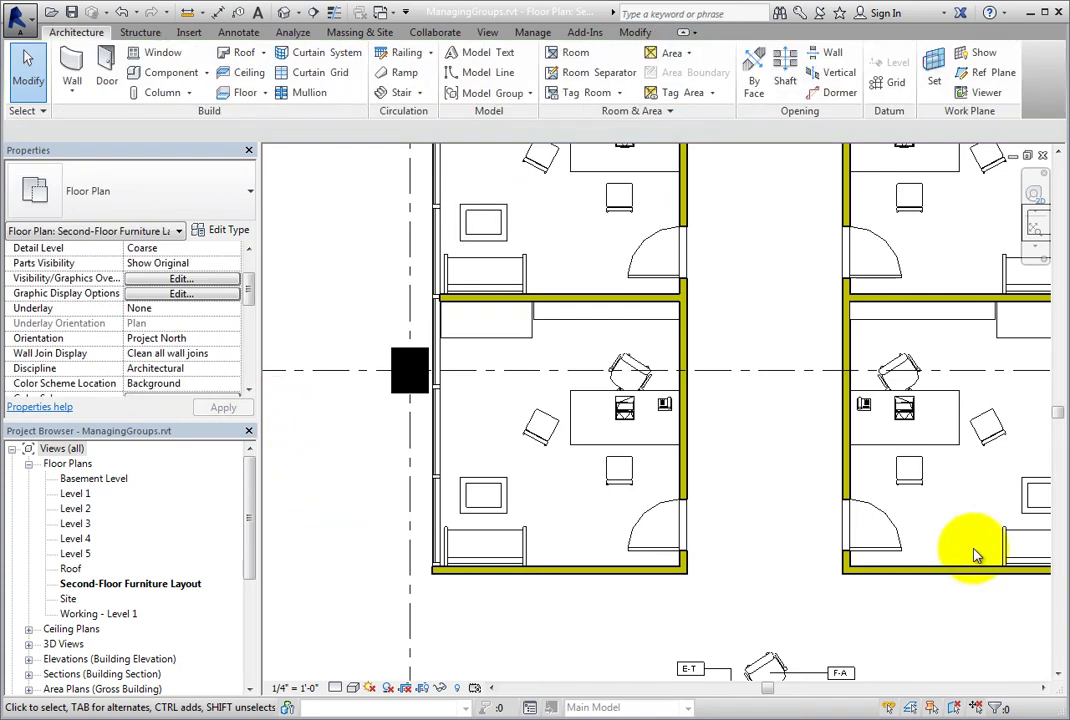
pyautogui.moveTo(1035, 505); pyautogui.dragTo(936, 548, button='middle')
pyautogui.click(945, 272)
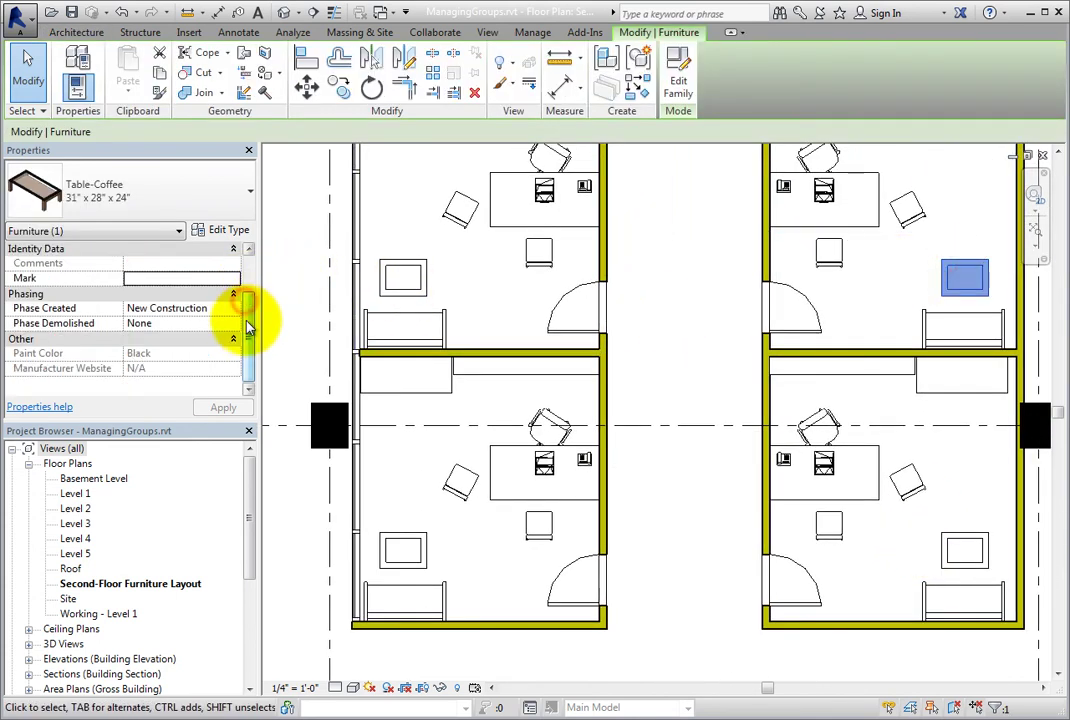
pyautogui.click(296, 350)
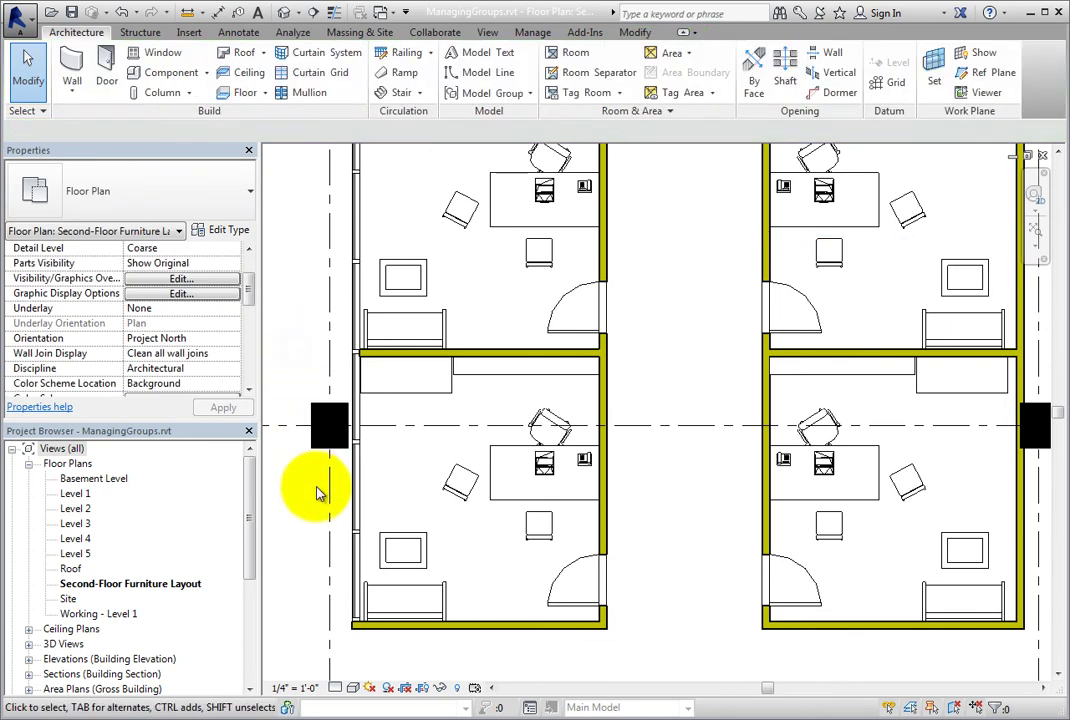
pyautogui.scroll(4, 313, 564)
pyautogui.moveTo(313, 564); pyautogui.dragTo(360, 527, button='middle')
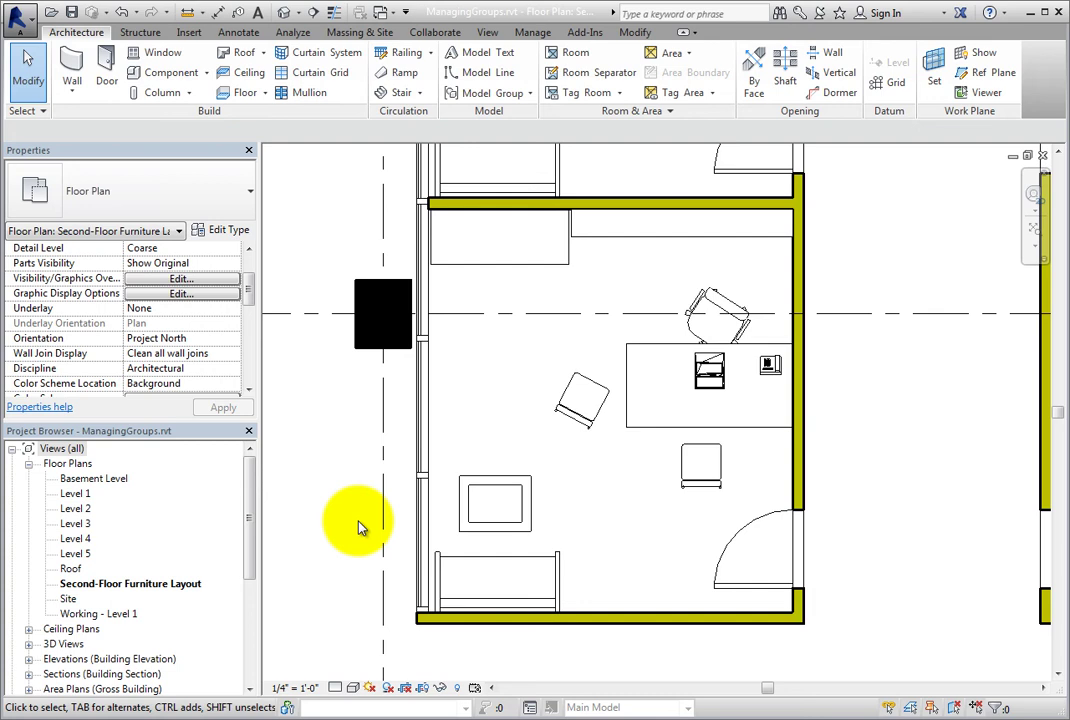
# - From Manage > Project Parameters, select Paint Color and modify its properties
pyautogui.click(536, 33)
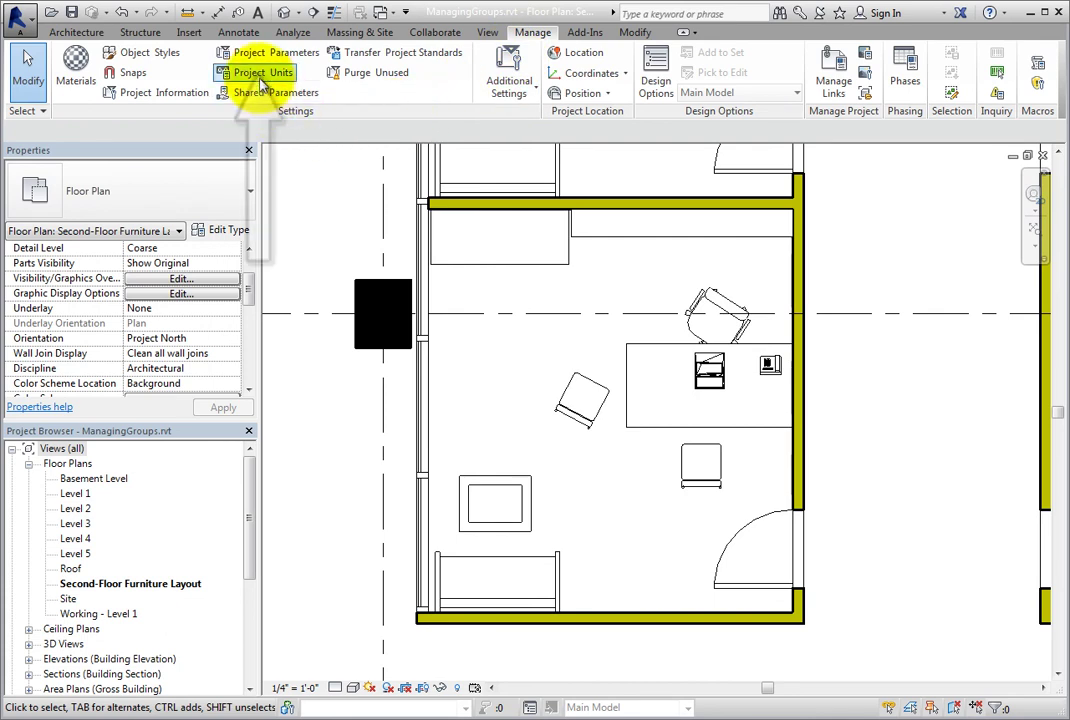
pyautogui.click(255, 57)
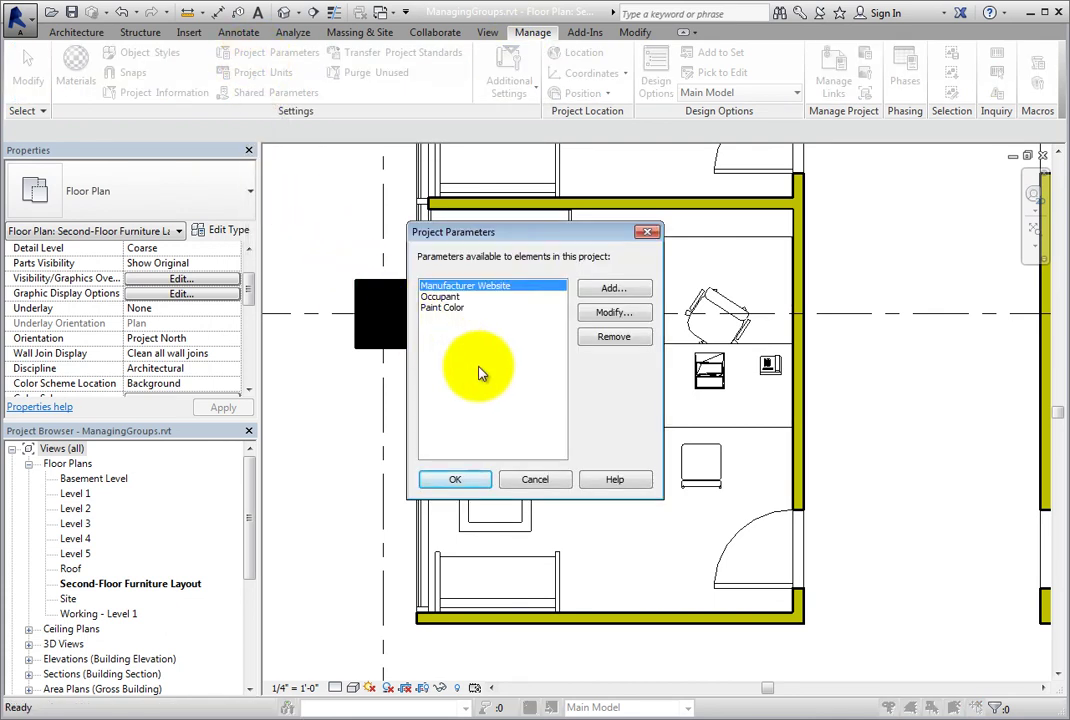
pyautogui.click(462, 309)
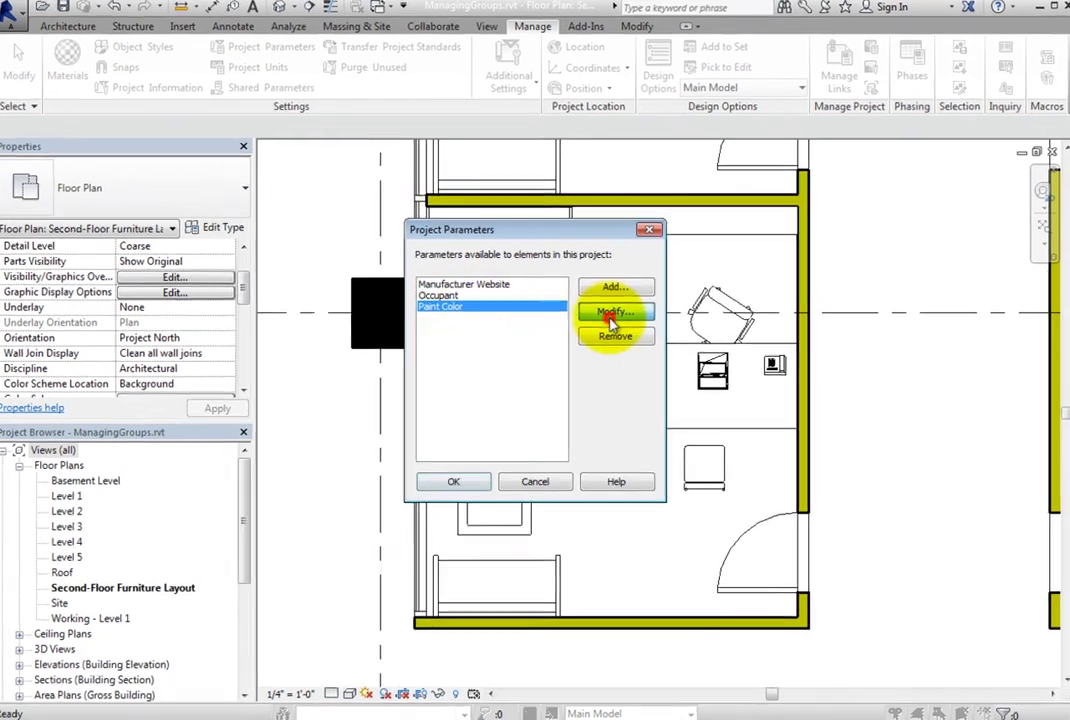
pyautogui.click(610, 318)
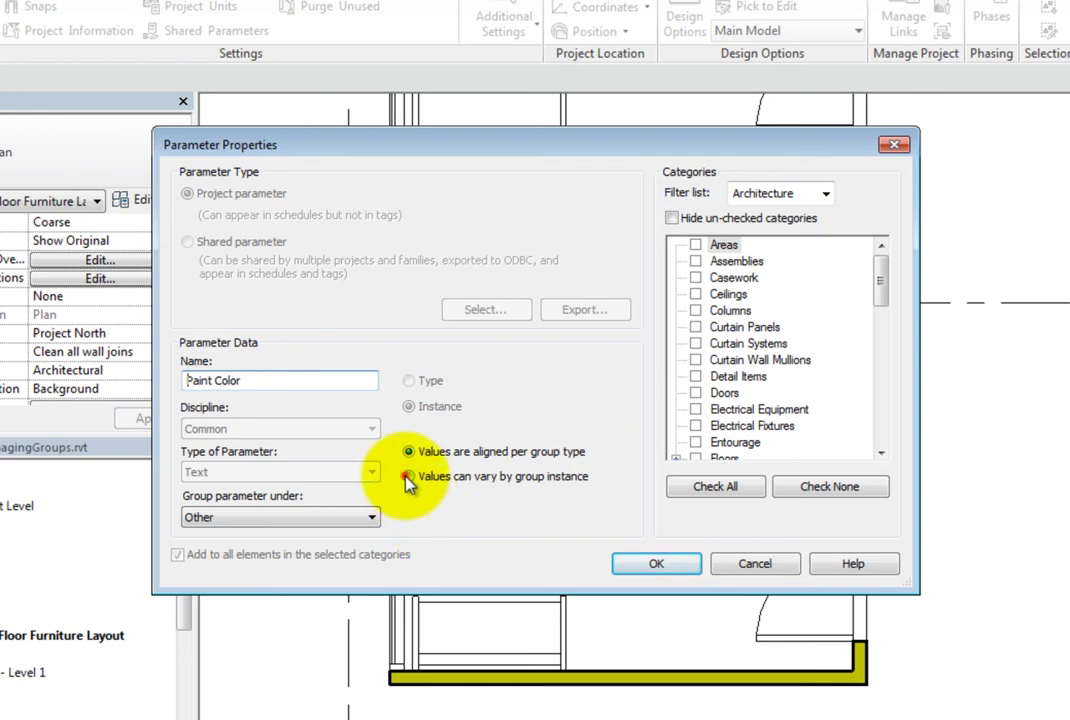
# - Switch Paint Color to 'Values can vary by group instance' and confirm both dialogs
pyautogui.click(407, 479)
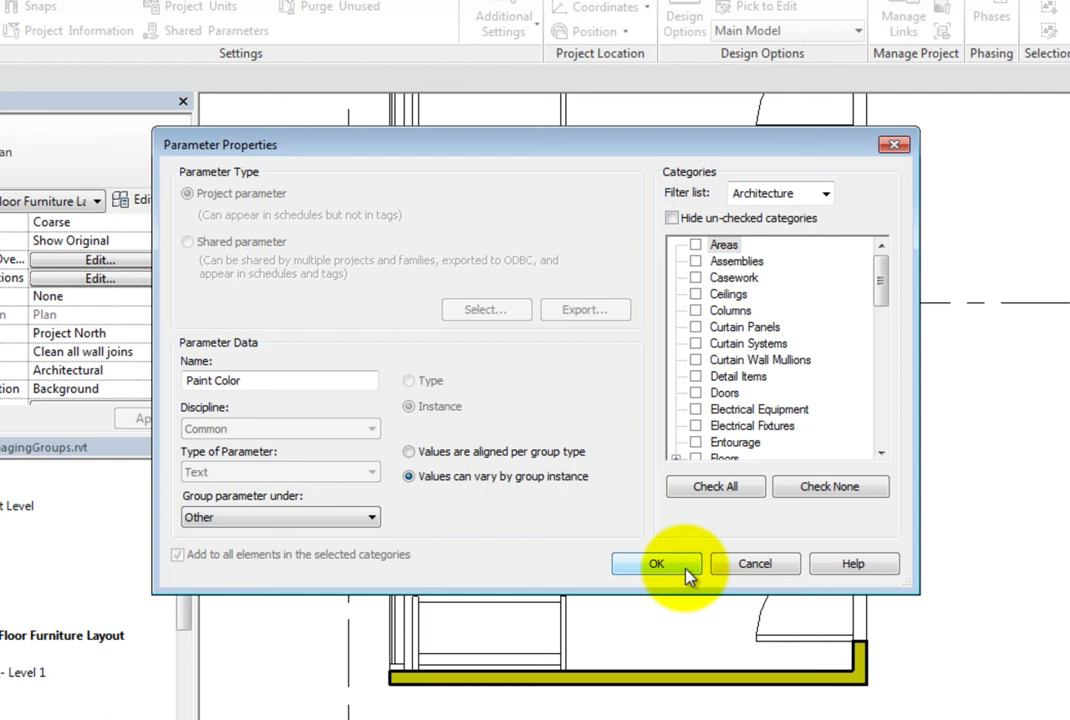
pyautogui.click(656, 564)
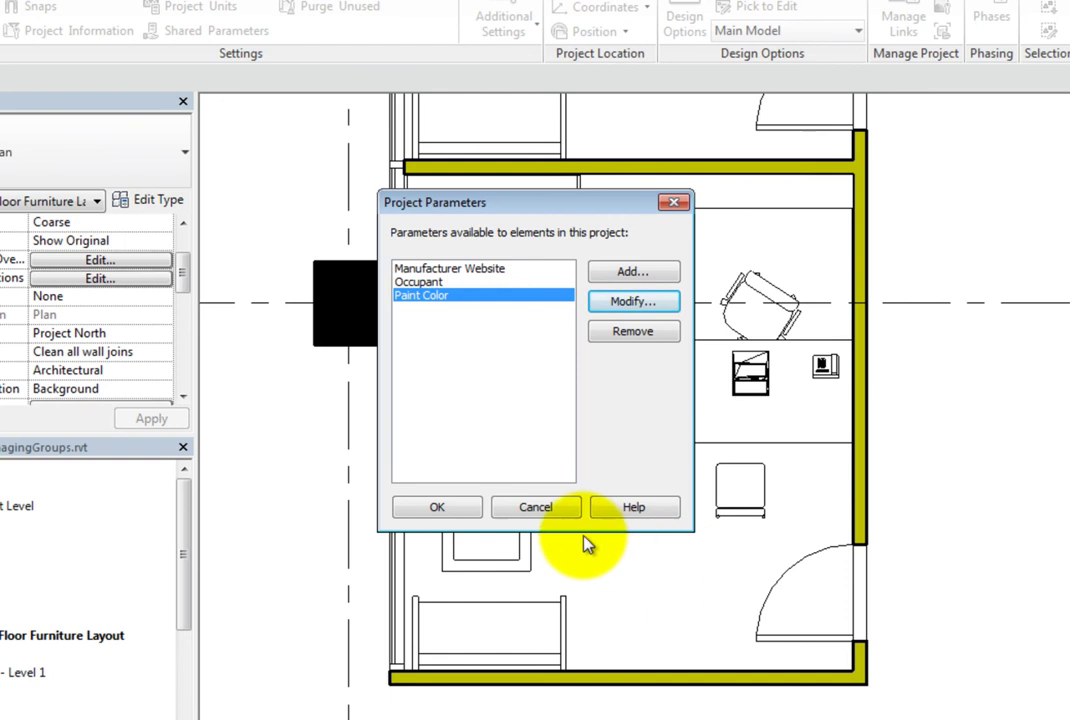
pyautogui.click(473, 512)
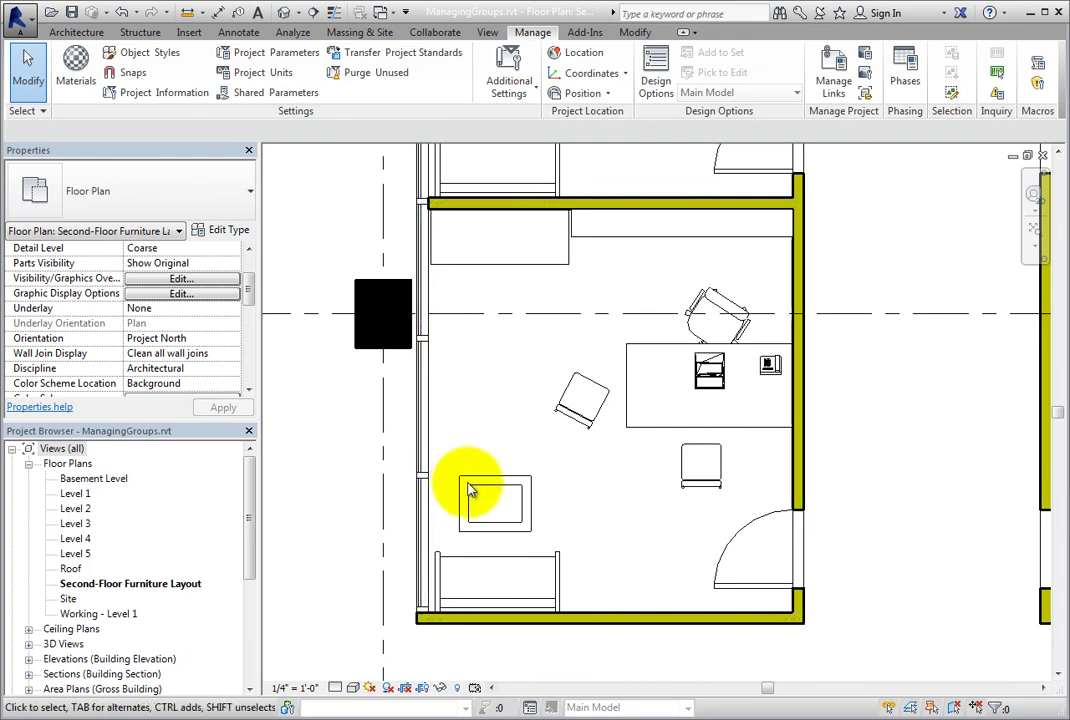
# - Select the grouped coffee table directly and edit its Paint Color value, still Black
pyautogui.press('Tab')
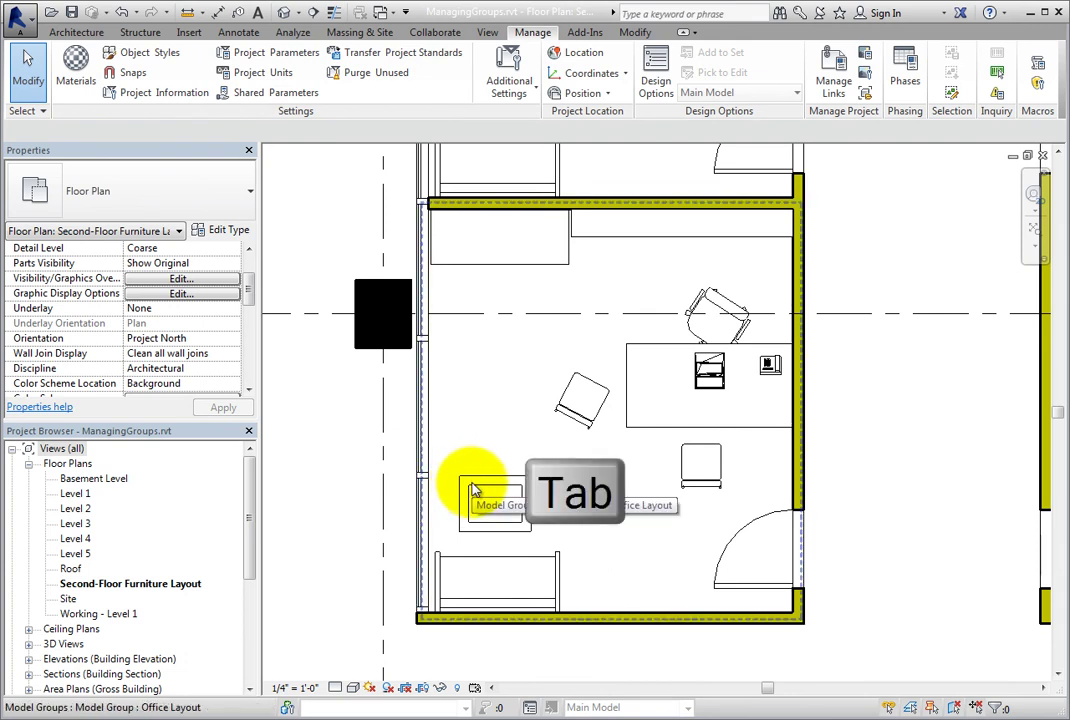
pyautogui.click(474, 490)
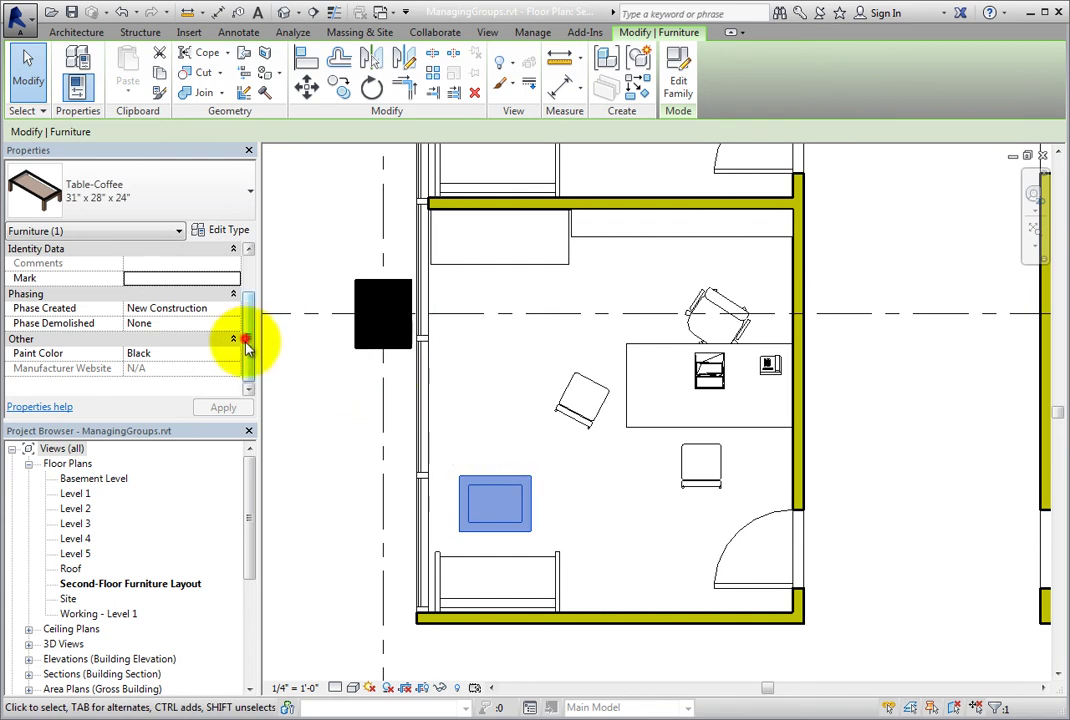
pyautogui.click(183, 355)
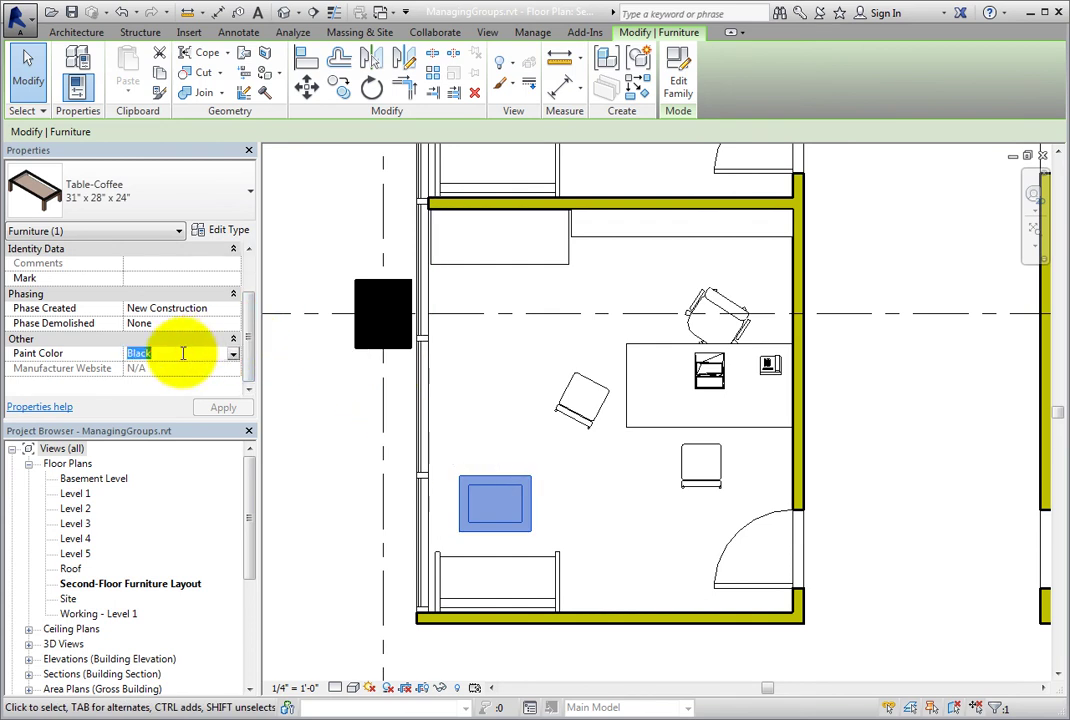